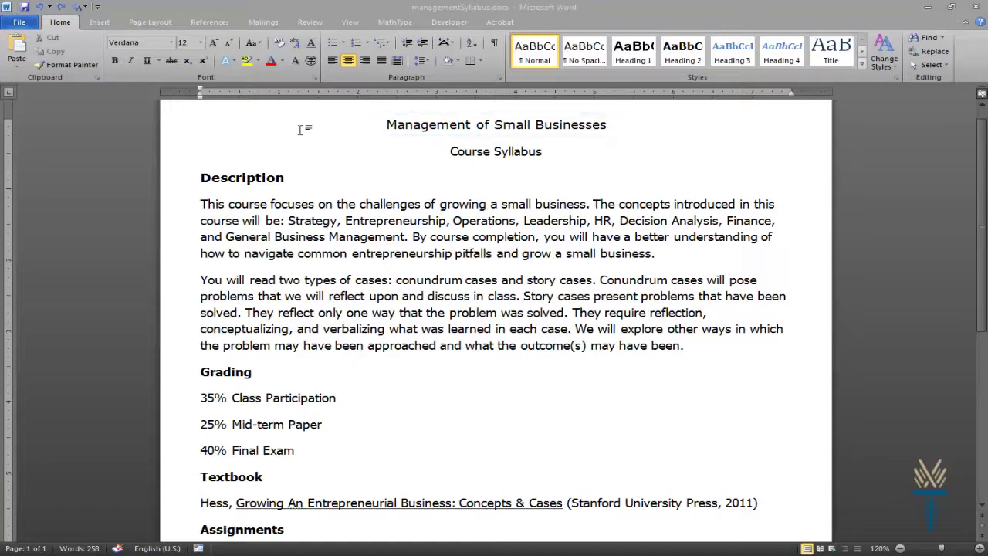
Apply Heading 1 to the title 'Management of Small Businesses', enlarging it to 18 pt
click(301, 130)
drag(383, 124, 555, 127)
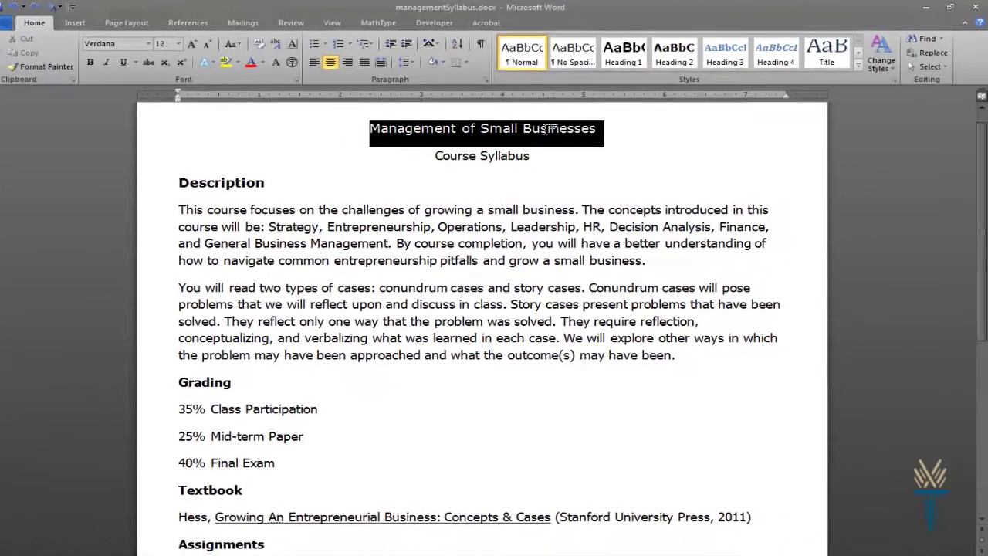
mouse_move(604, 94)
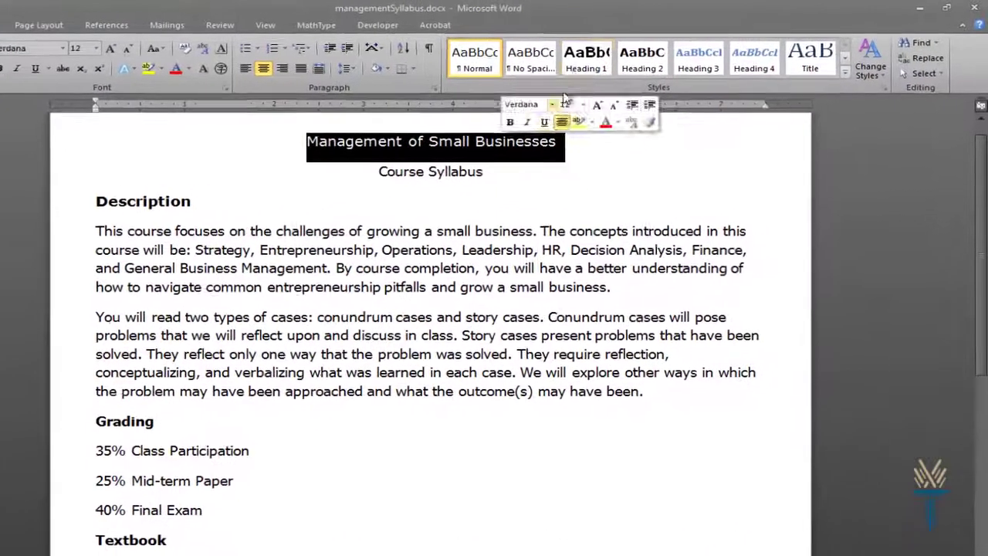
click(575, 65)
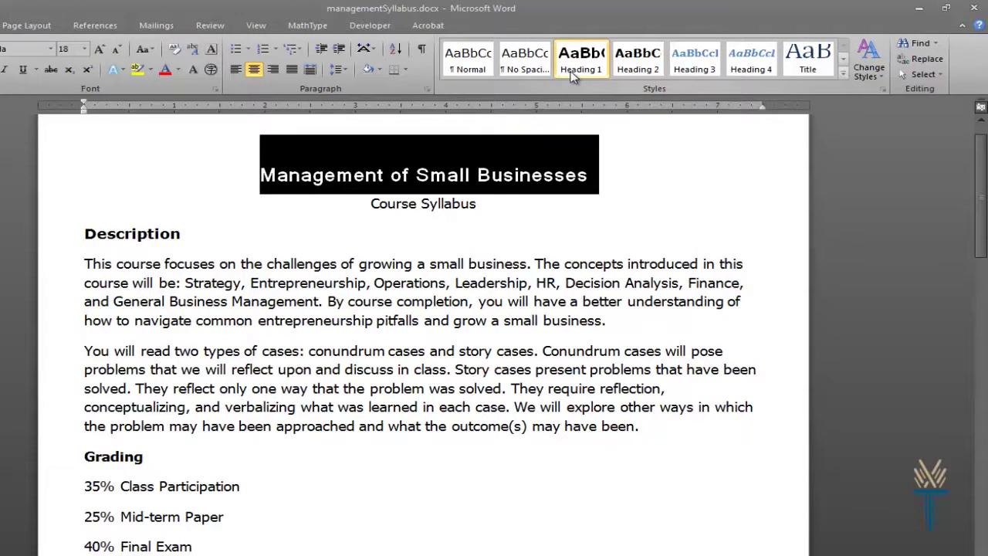
Modify the Heading 1 style to Trebuchet MS, 14 pt, with a dark blue font colour
right_click(571, 75)
click(586, 94)
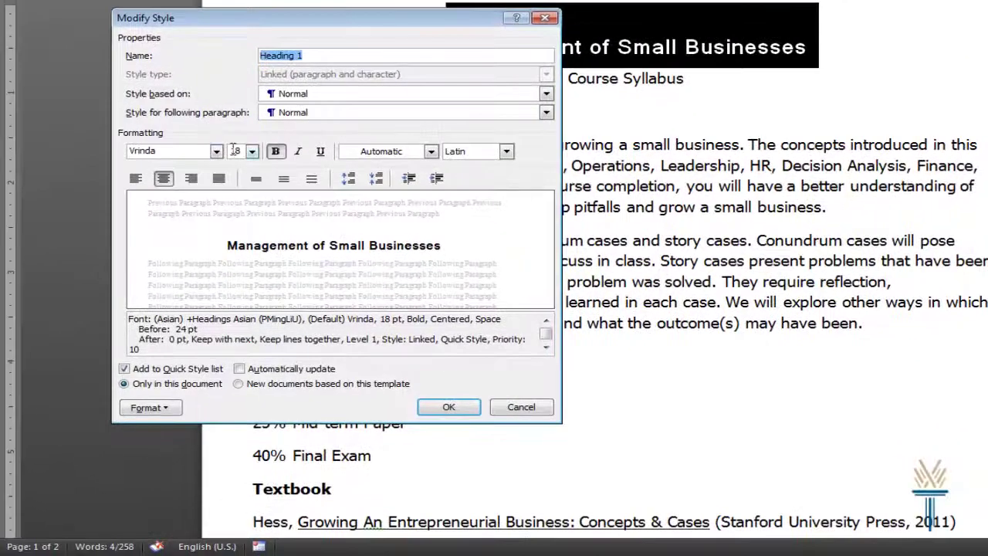
click(168, 187)
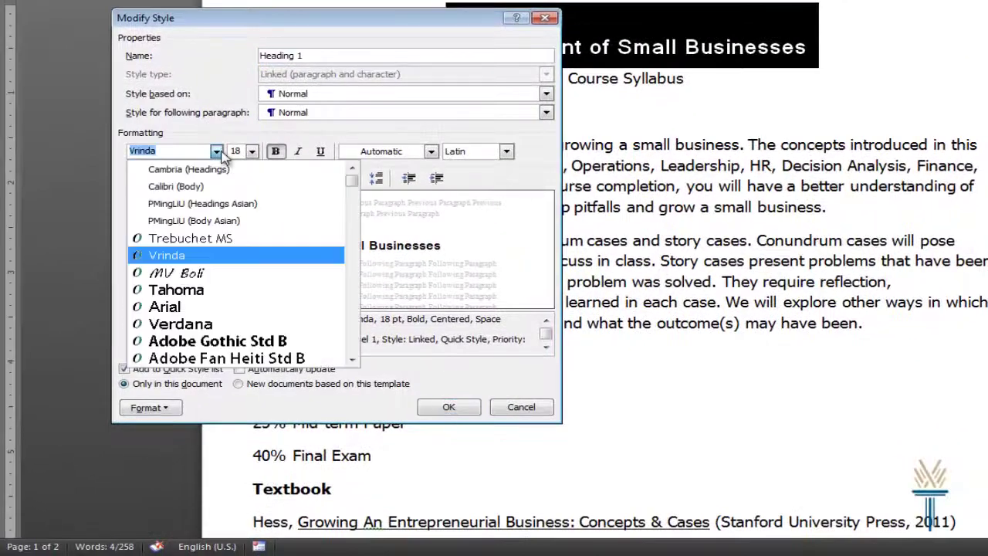
click(197, 240)
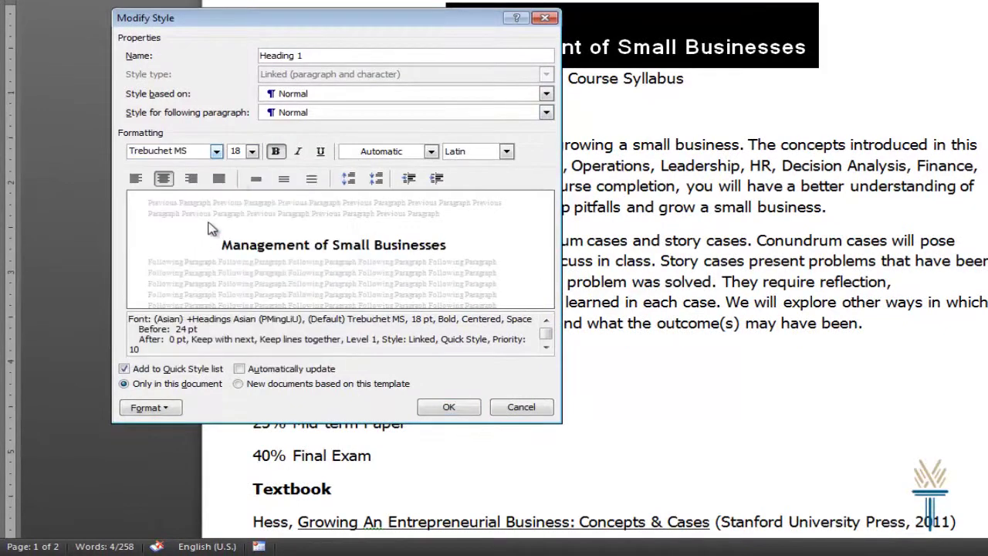
click(255, 153)
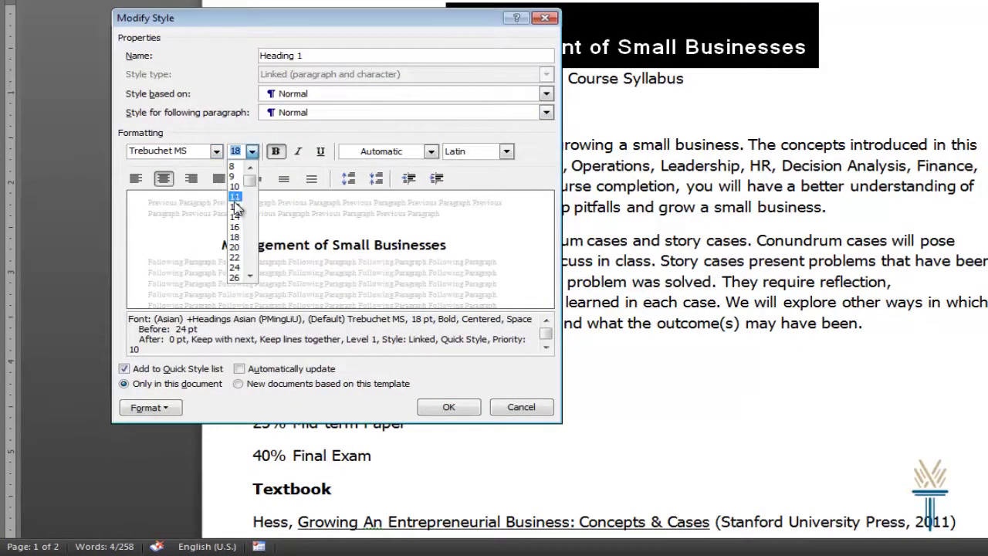
click(235, 219)
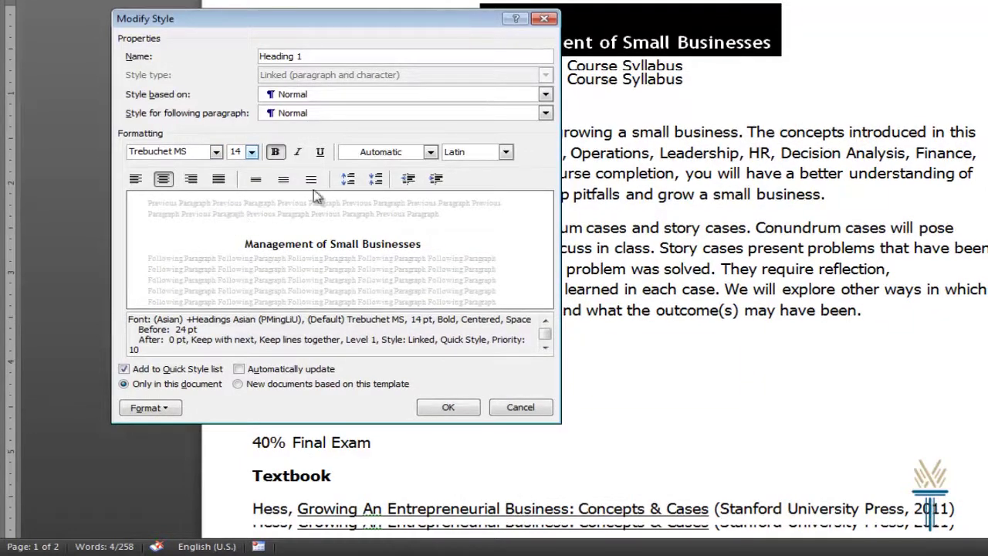
click(374, 155)
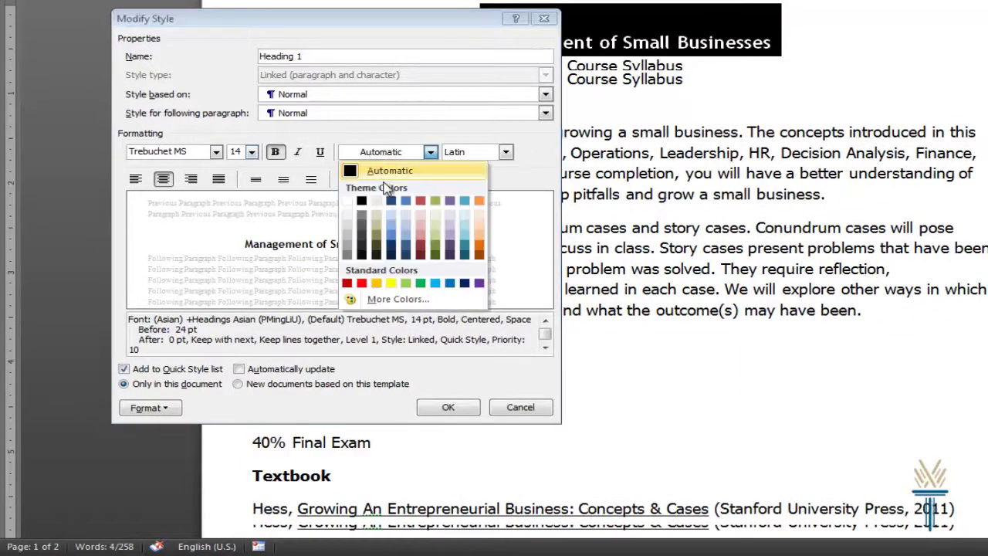
click(392, 202)
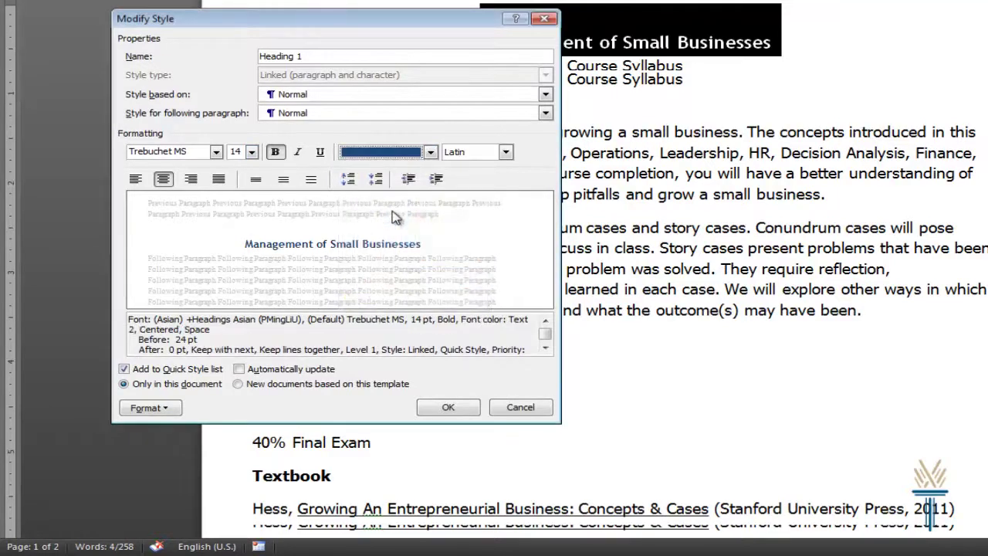
click(472, 407)
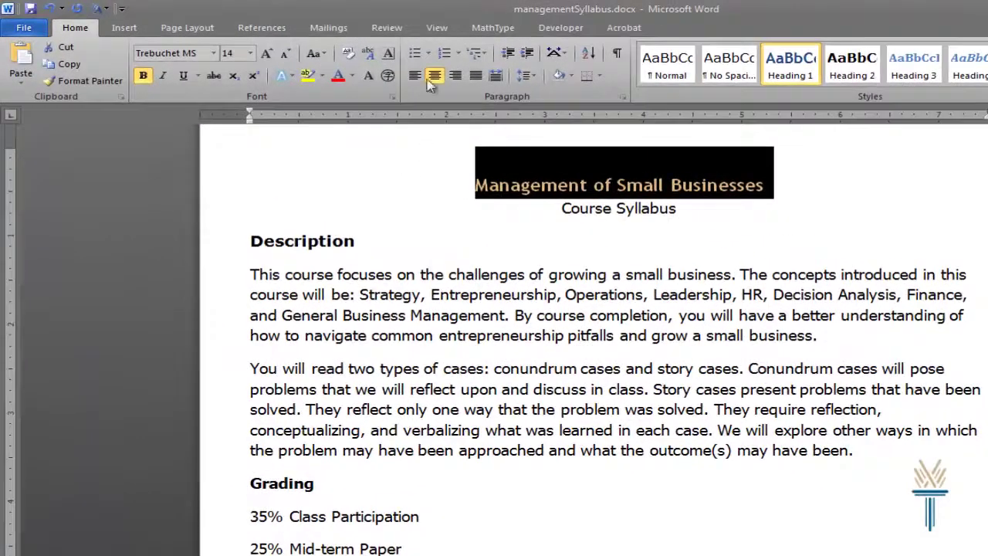
Turn on the Navigation Pane and jump to the 'Management of Small Businesses' title entry
click(436, 36)
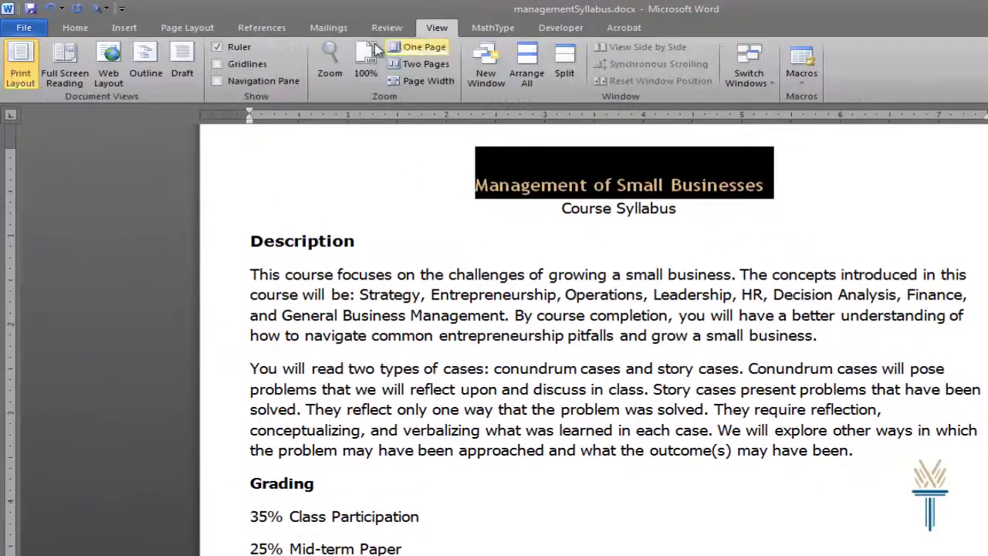
click(217, 81)
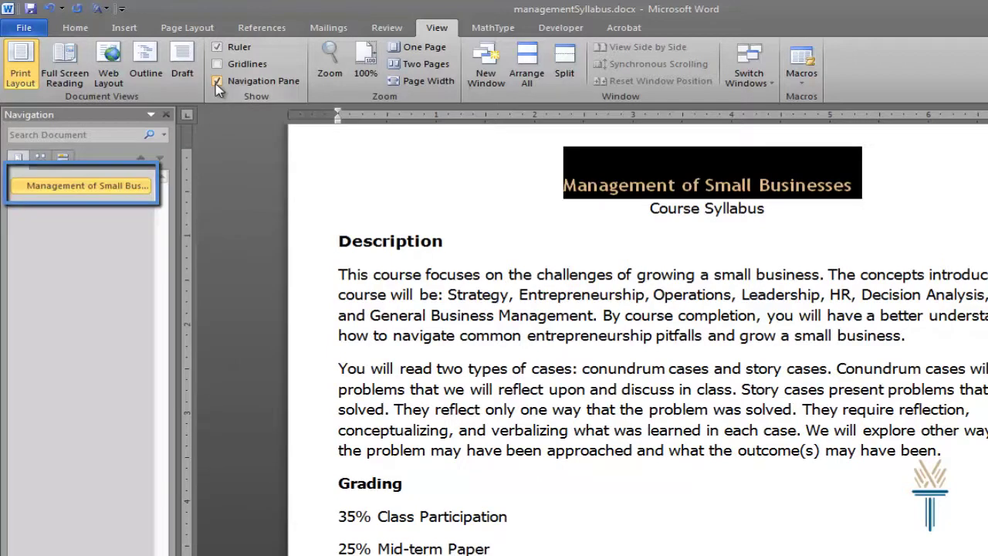
click(320, 263)
scroll(322, 264, down, 6)
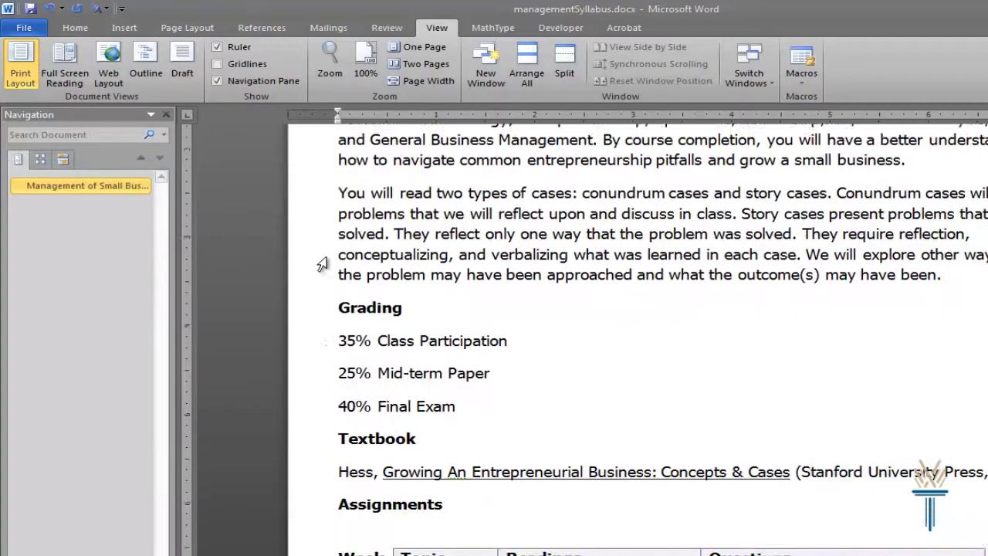
click(136, 194)
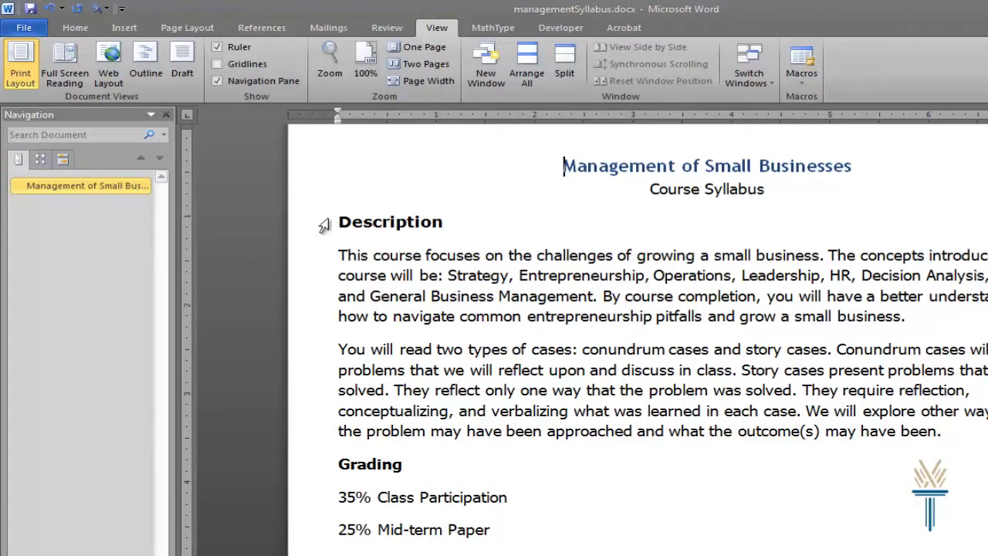
Apply Heading 2 to the Description and Grading section headings
drag(338, 222, 454, 223)
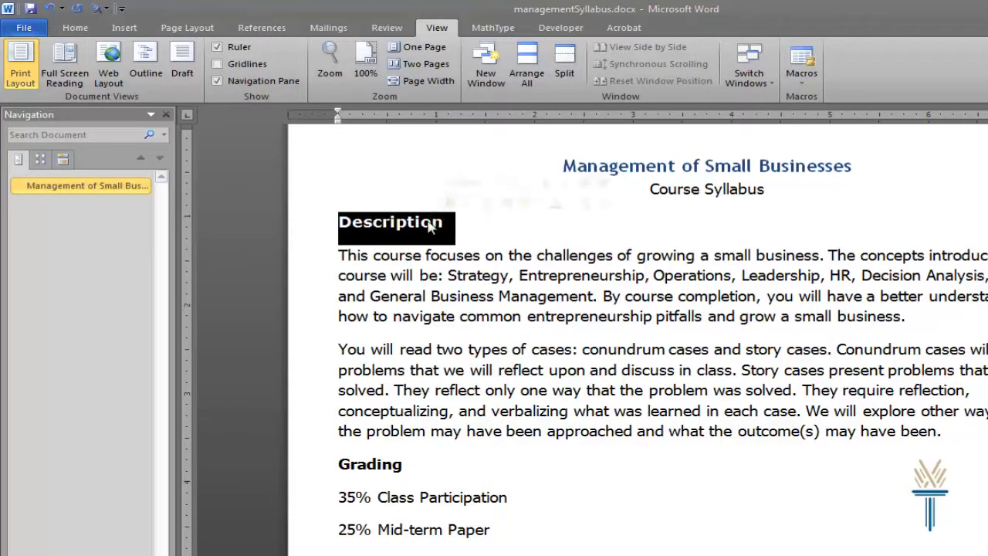
click(75, 30)
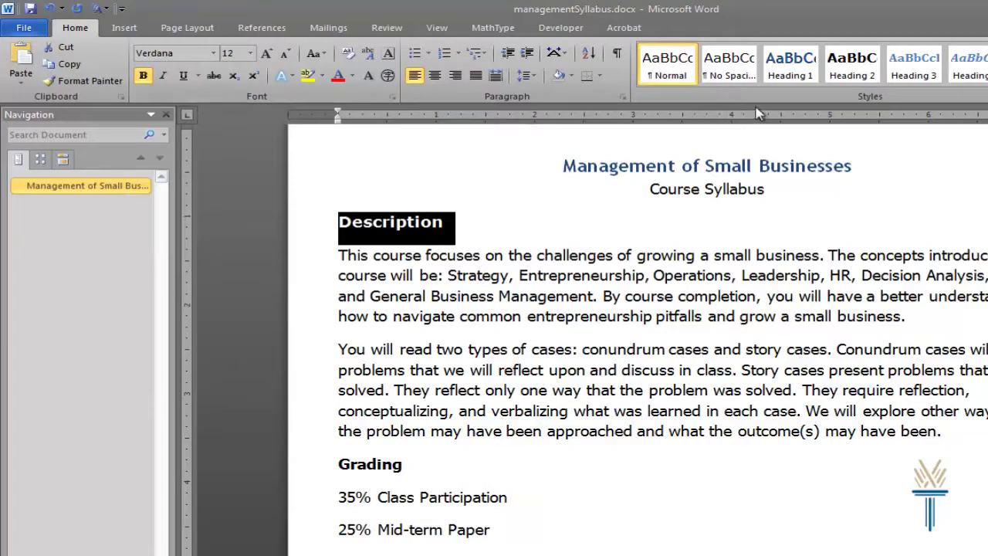
click(849, 68)
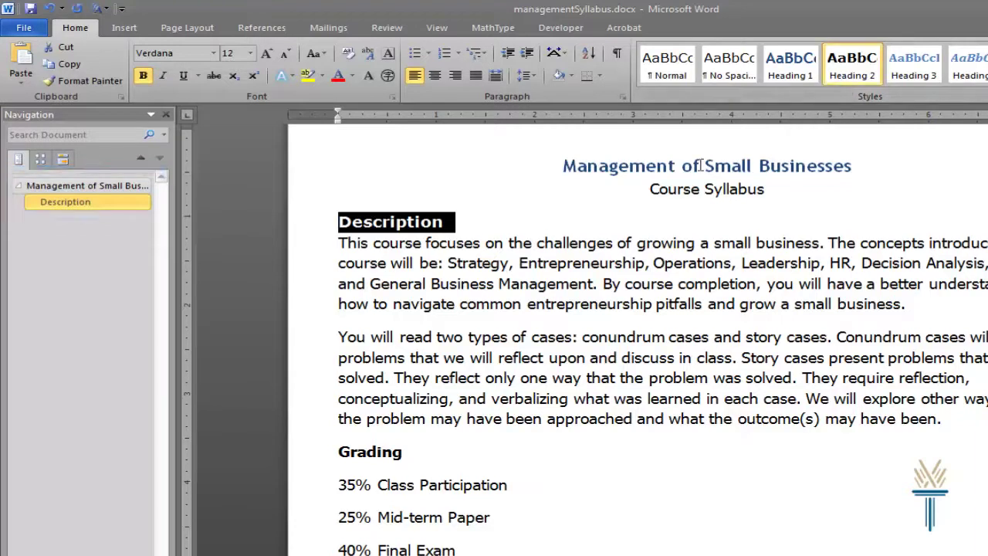
drag(338, 451, 403, 454)
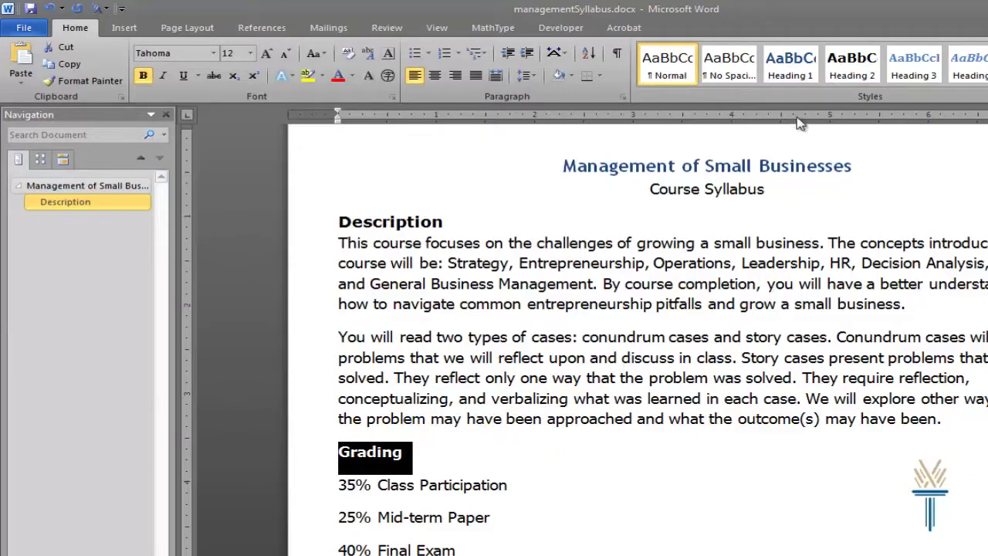
click(852, 65)
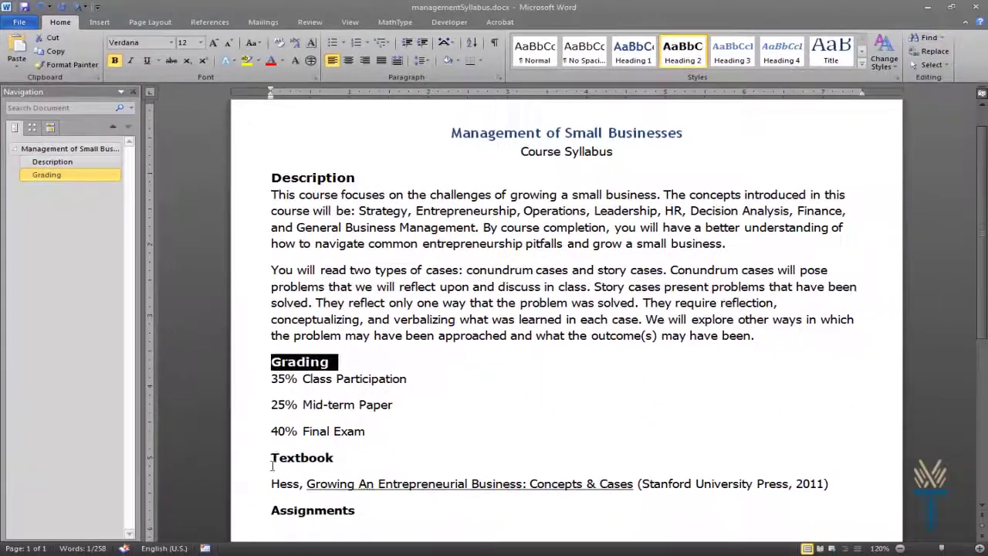
Select the Textbook heading line and move down to the later sections
drag(294, 496, 360, 497)
scroll(422, 171, down, 3)
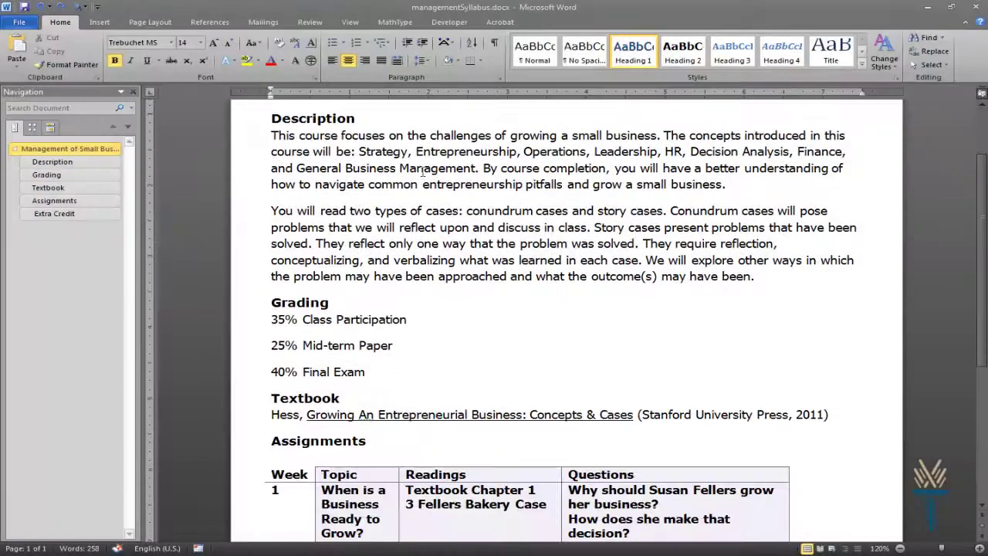
scroll(422, 171, down, 6)
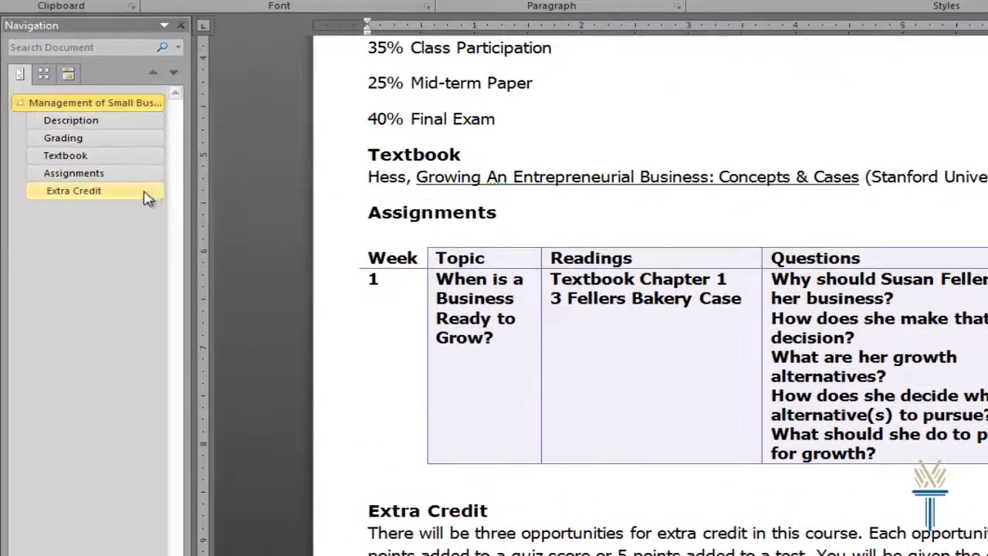
Demote Extra Credit to a Heading 3 beneath Assignments in the Navigation Pane
right_click(130, 200)
click(176, 221)
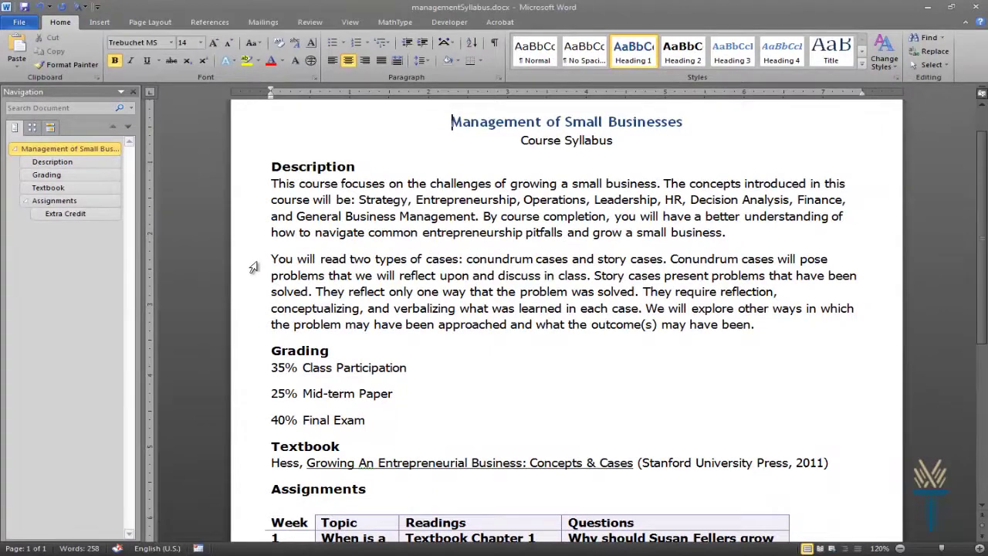
scroll(253, 267, down, 6)
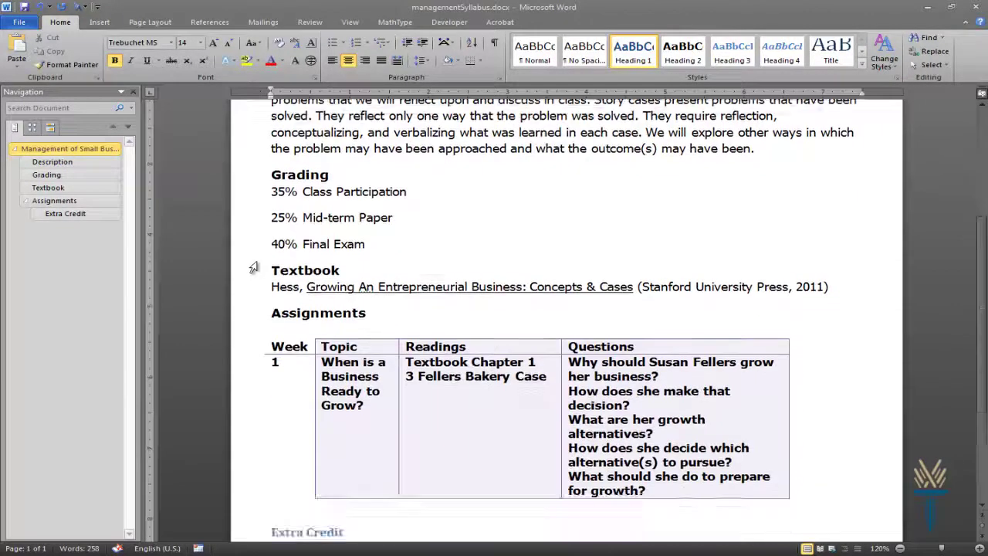
scroll(254, 267, down, 1)
drag(271, 400, 342, 399)
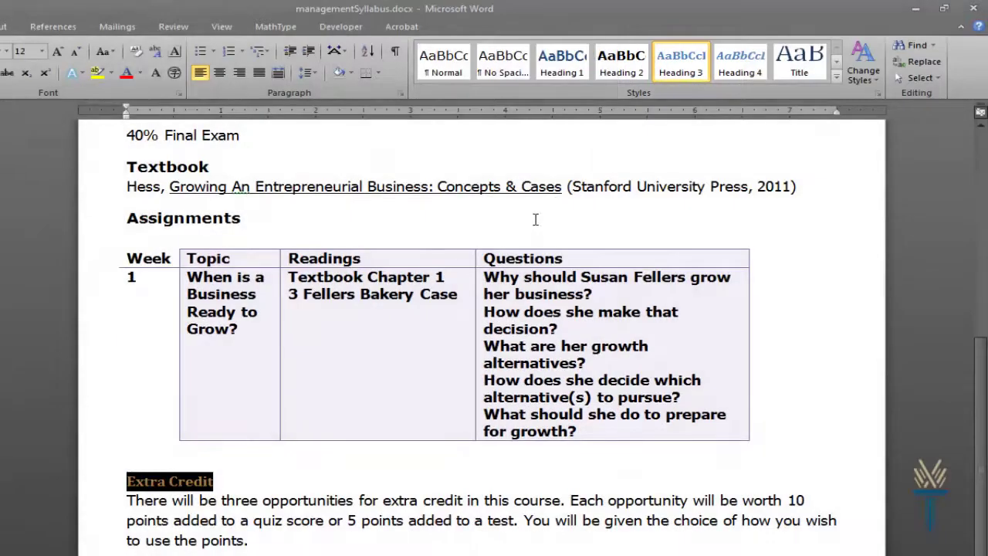
click(535, 220)
scroll(532, 221, up, 6)
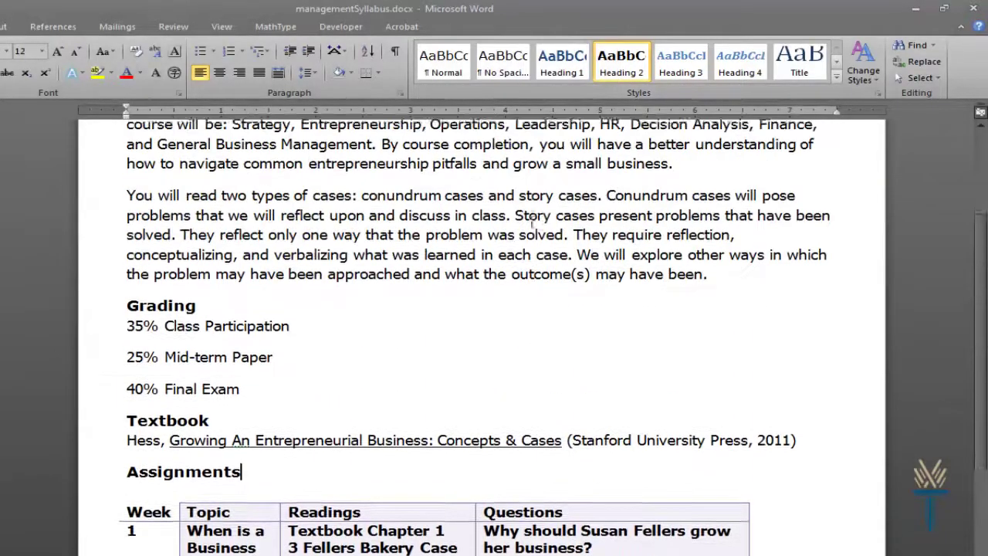
scroll(533, 221, up, 3)
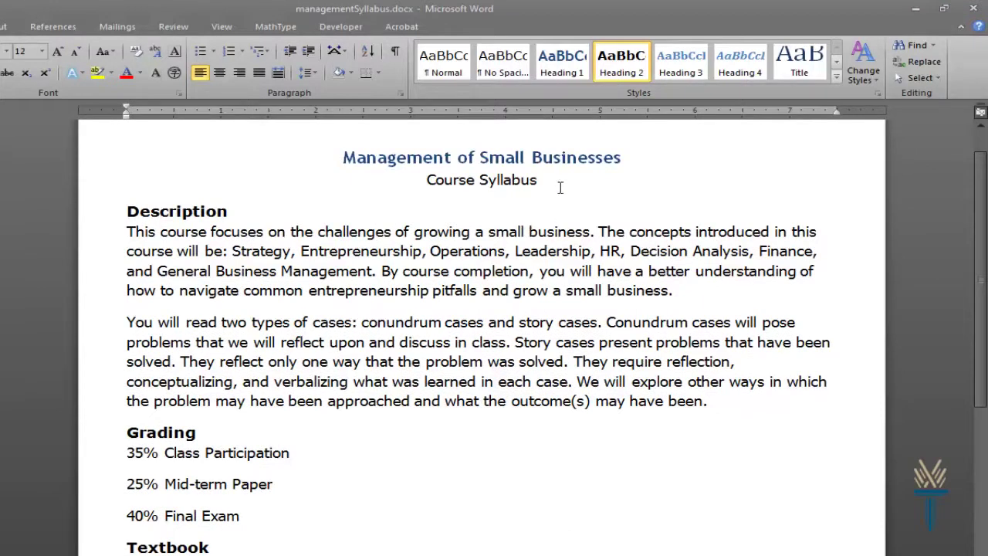
Change the Heading 2 style's font colour to Text 2 dark blue
right_click(621, 72)
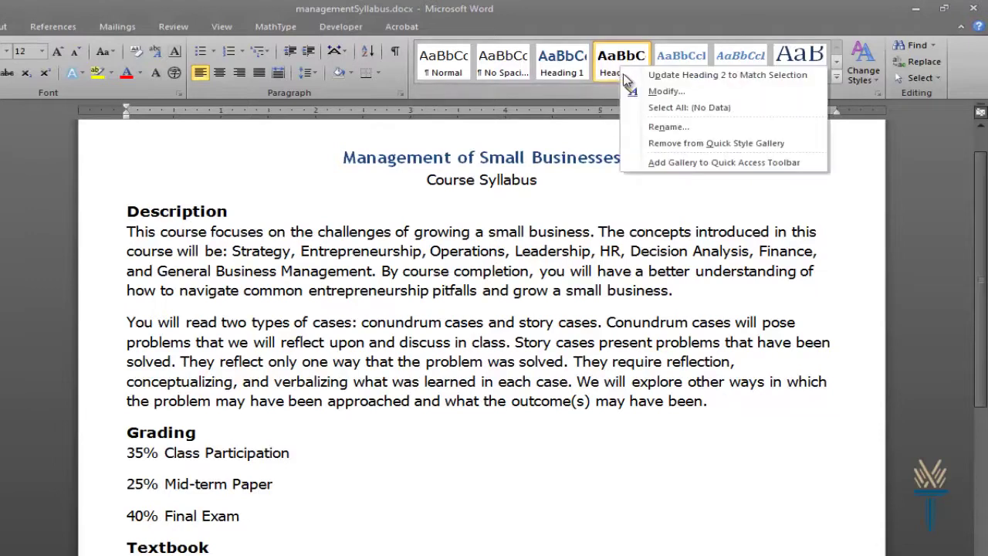
click(642, 93)
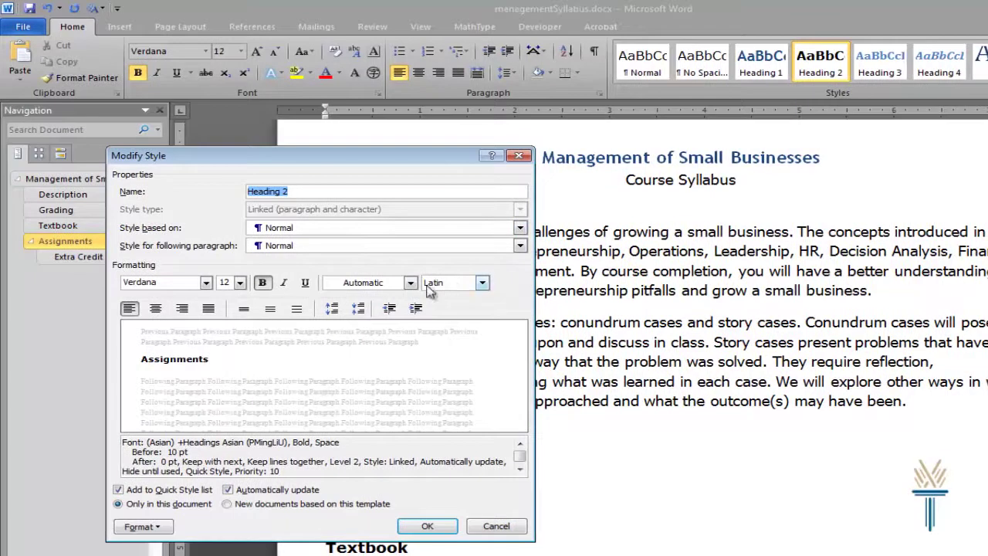
click(411, 282)
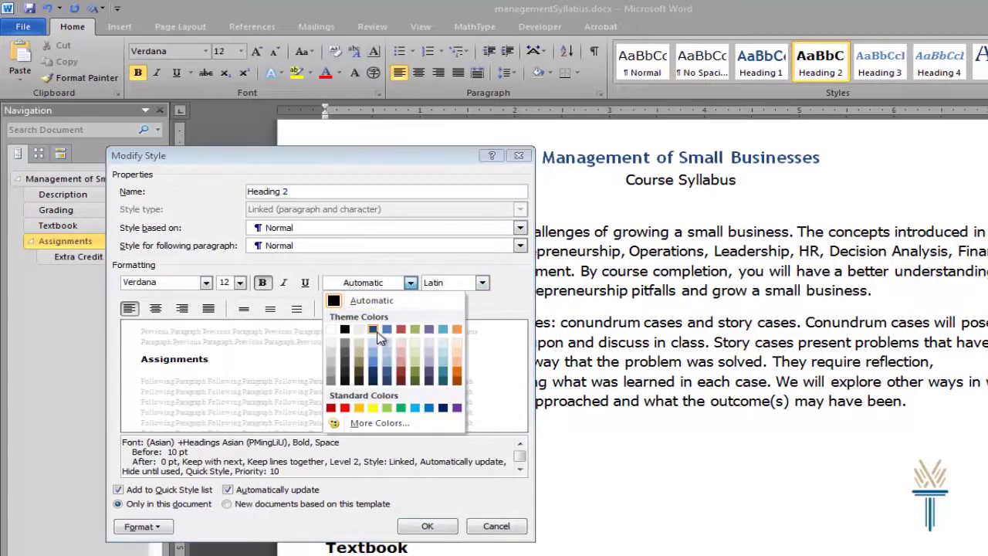
click(374, 330)
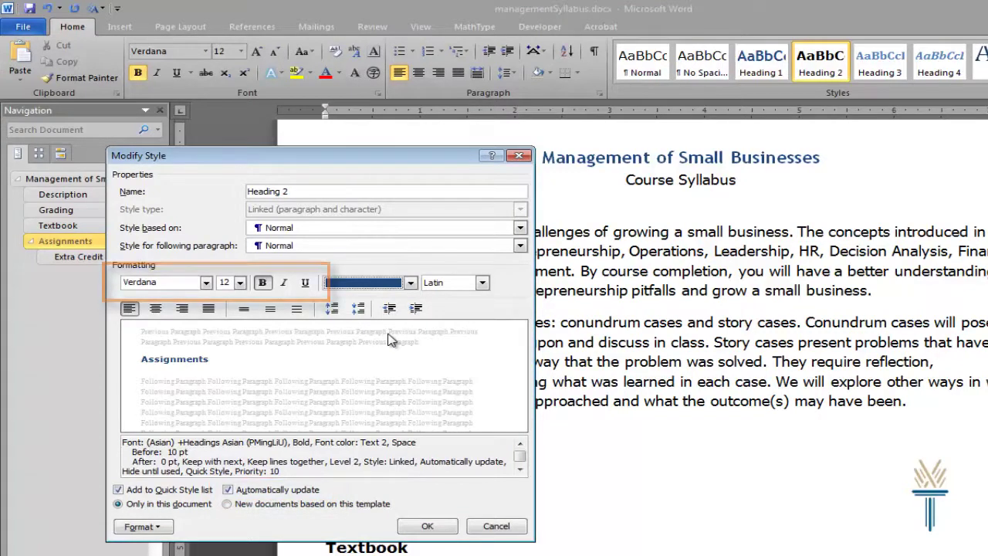
click(428, 525)
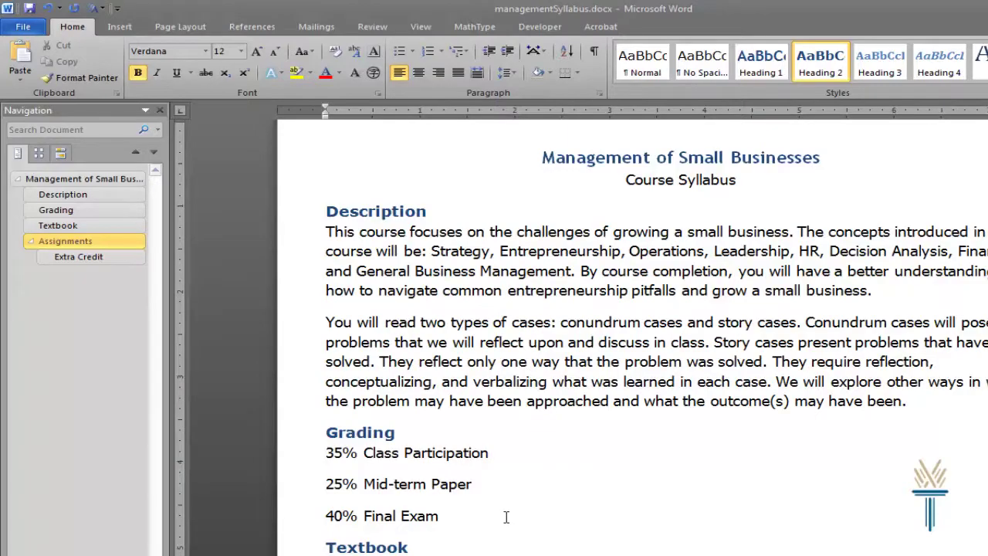
Switch the syllabus to Outline view from the View tab
scroll(505, 516, down, 1)
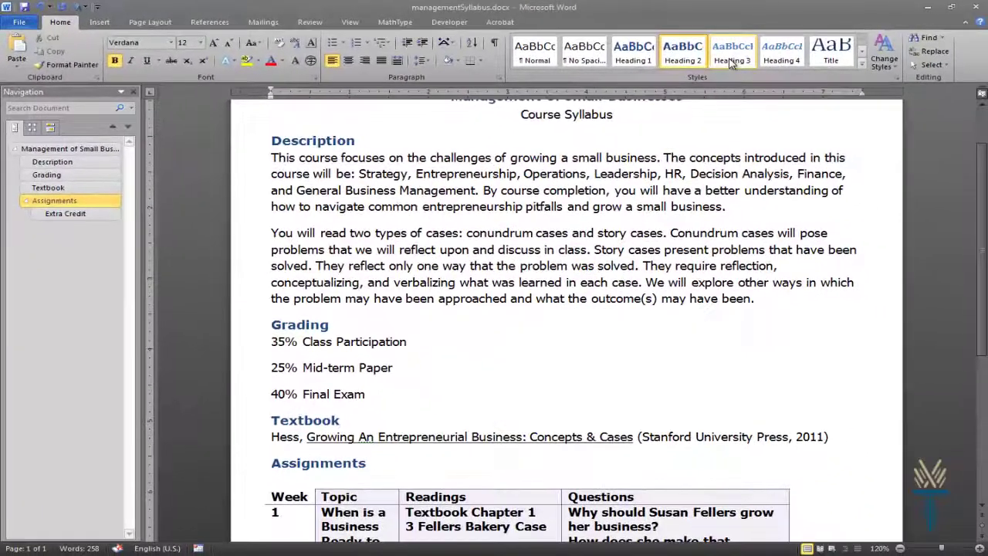
right_click(815, 73)
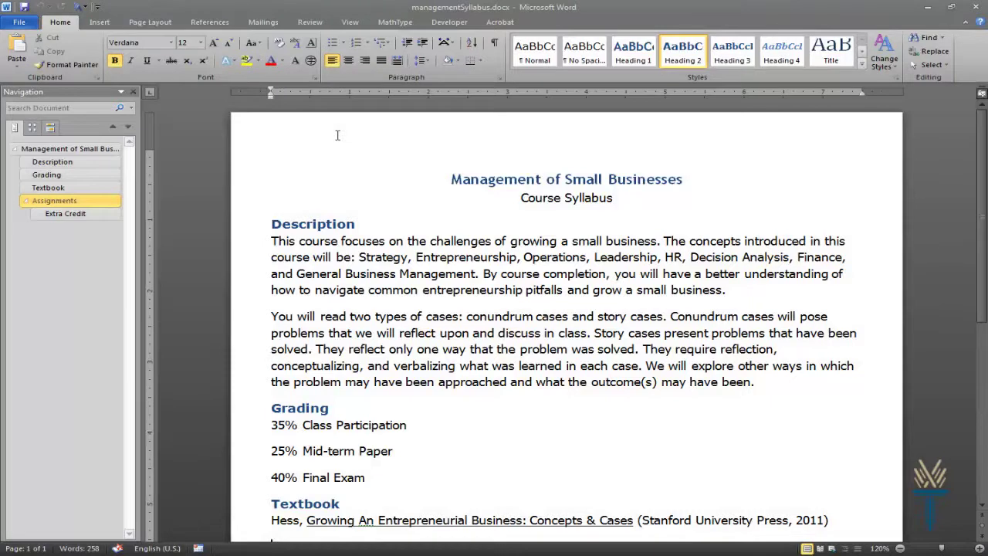
click(353, 25)
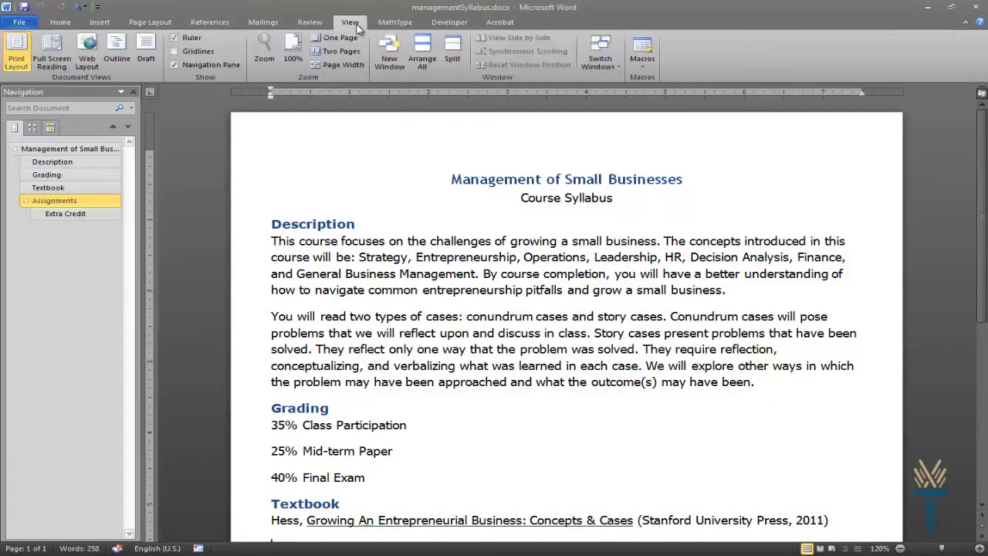
click(110, 66)
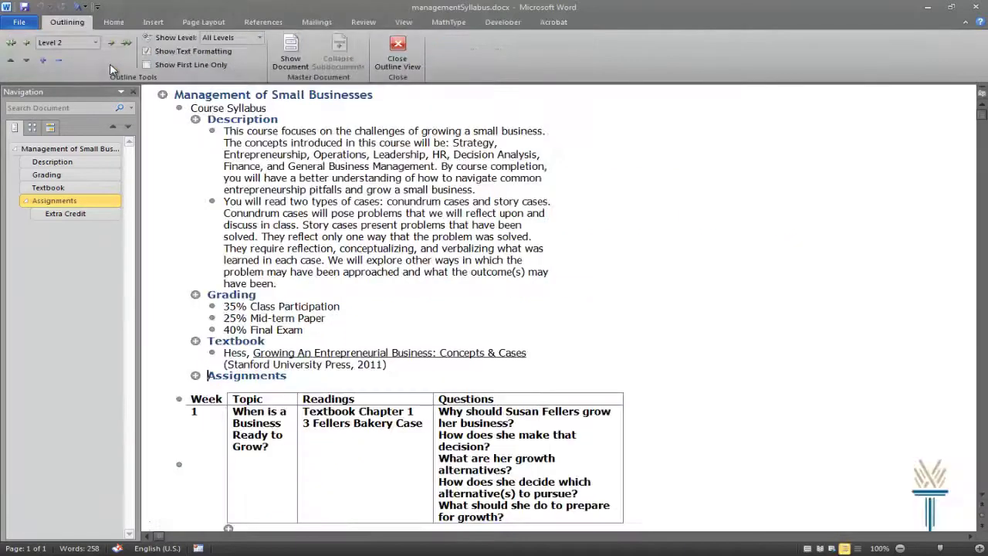